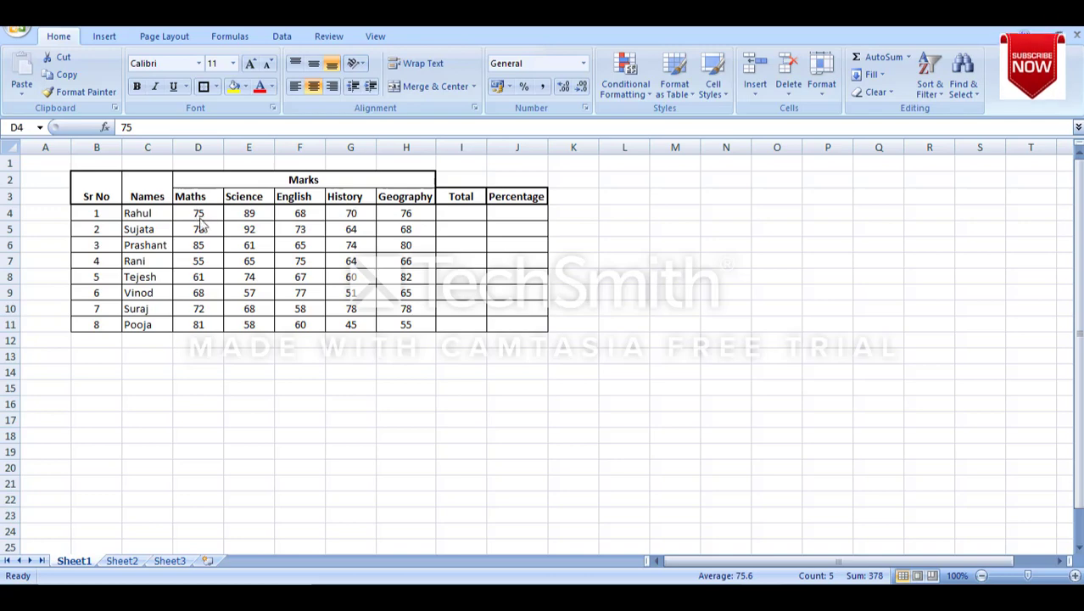
Select the first student's marks in D4:H4 and read their sum in the status bar.
{"action": "left_click", "coordinate": [454, 213]}
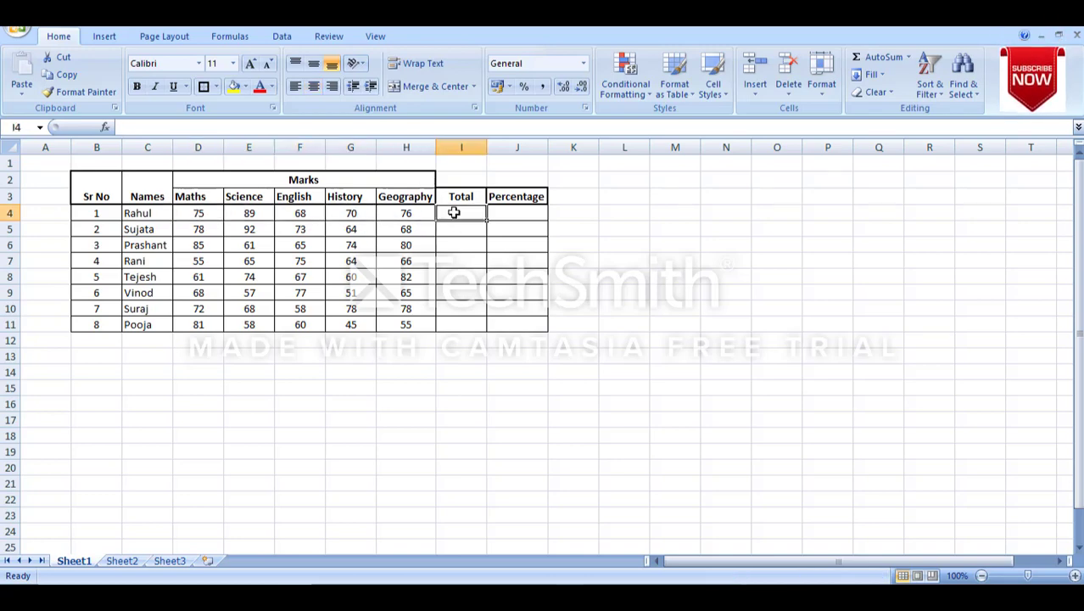
{"action": "left_click_drag", "start_coordinate": [205, 215], "coordinate": [396, 214]}
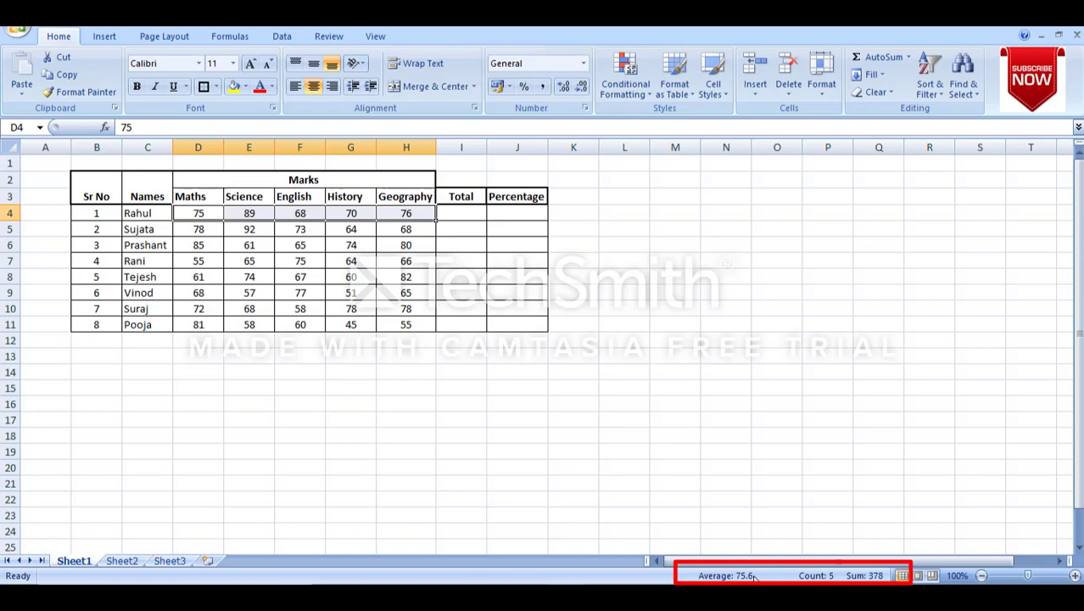
{"action": "left_click", "coordinate": [666, 404]}
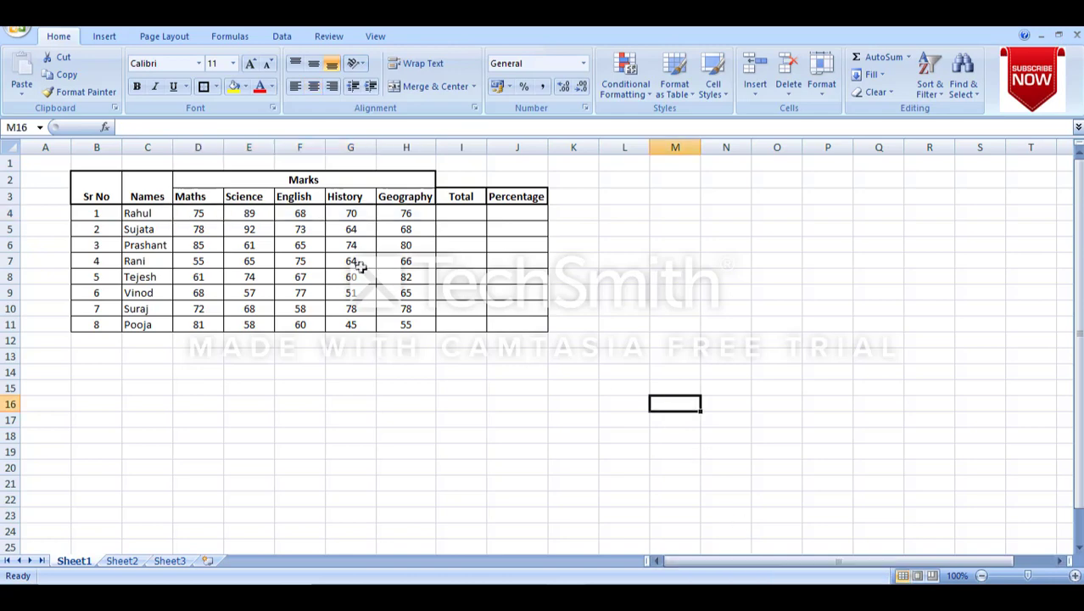
{"action": "left_click", "coordinate": [307, 245]}
{"action": "left_click", "coordinate": [184, 229]}
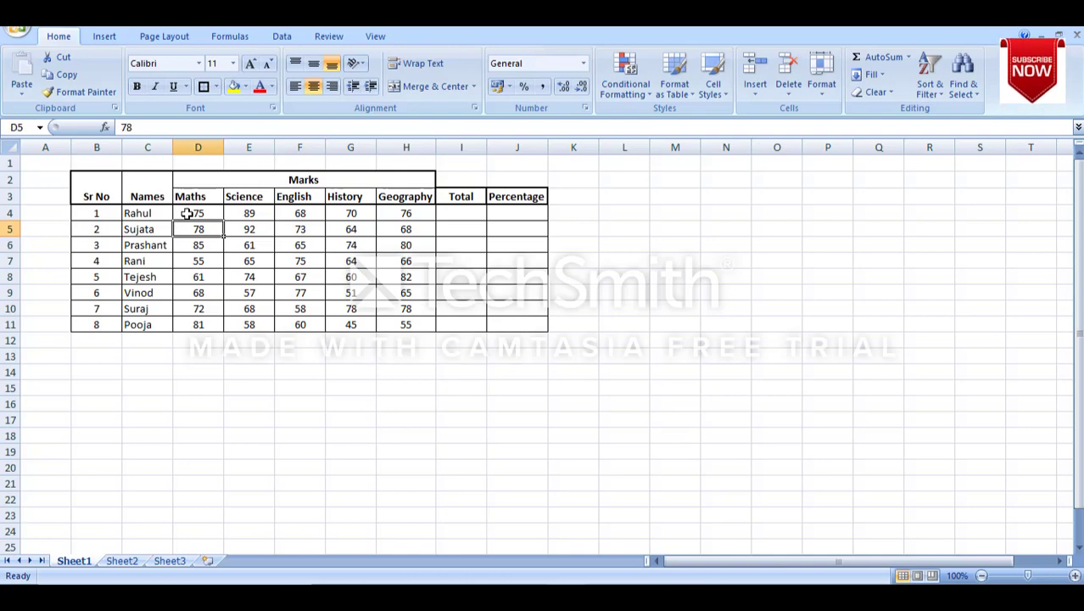
{"action": "left_click", "coordinate": [188, 213]}
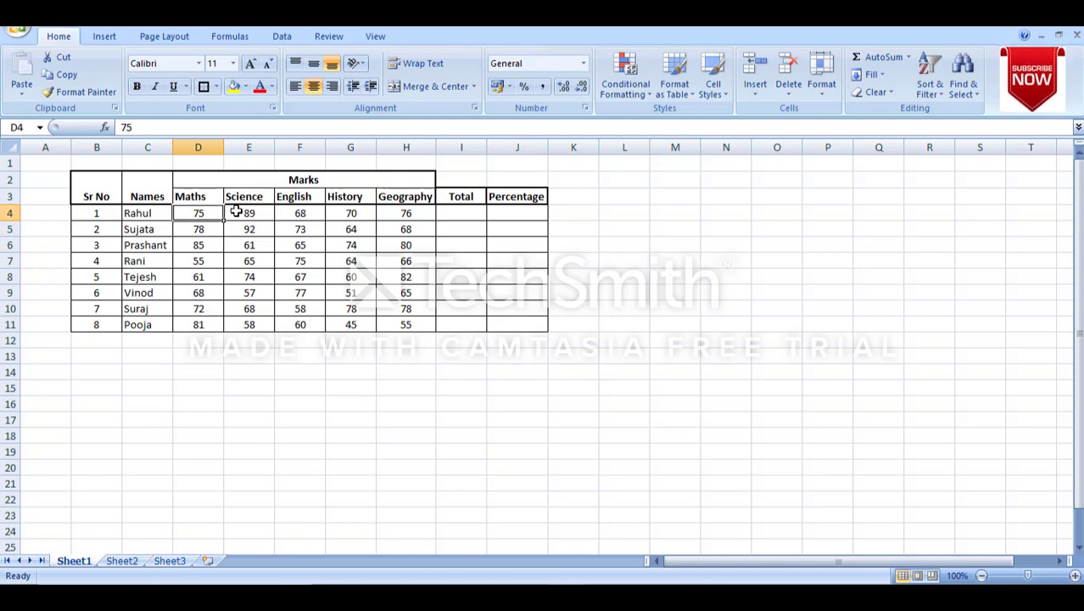
Enter the formula =SUM(D4:H4) in cell I4 to total the first student's marks.
{"action": "left_click", "coordinate": [449, 215]}
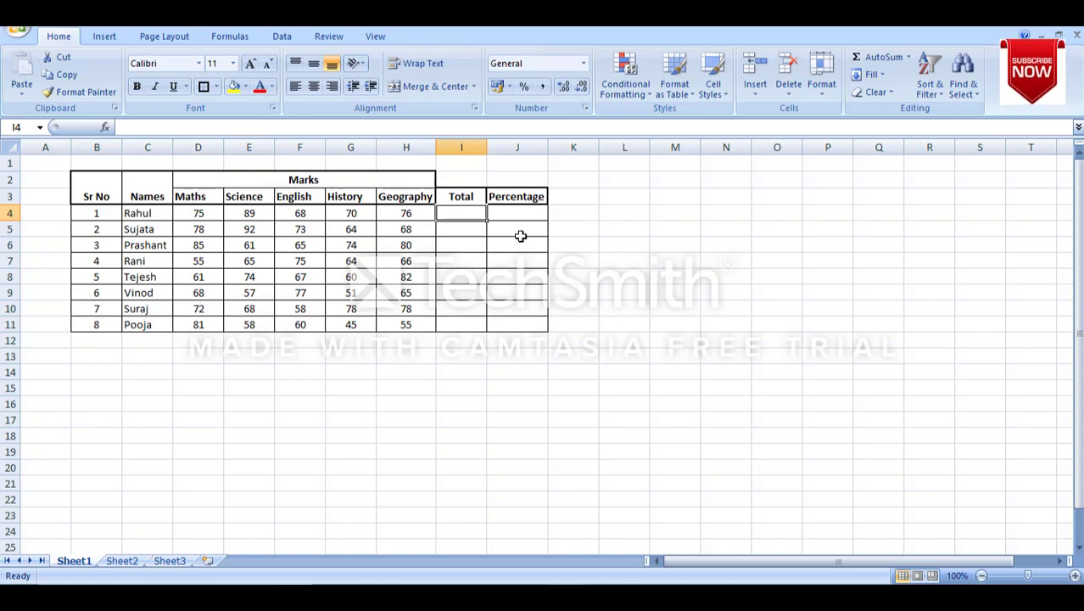
{"action": "type", "text": "="}
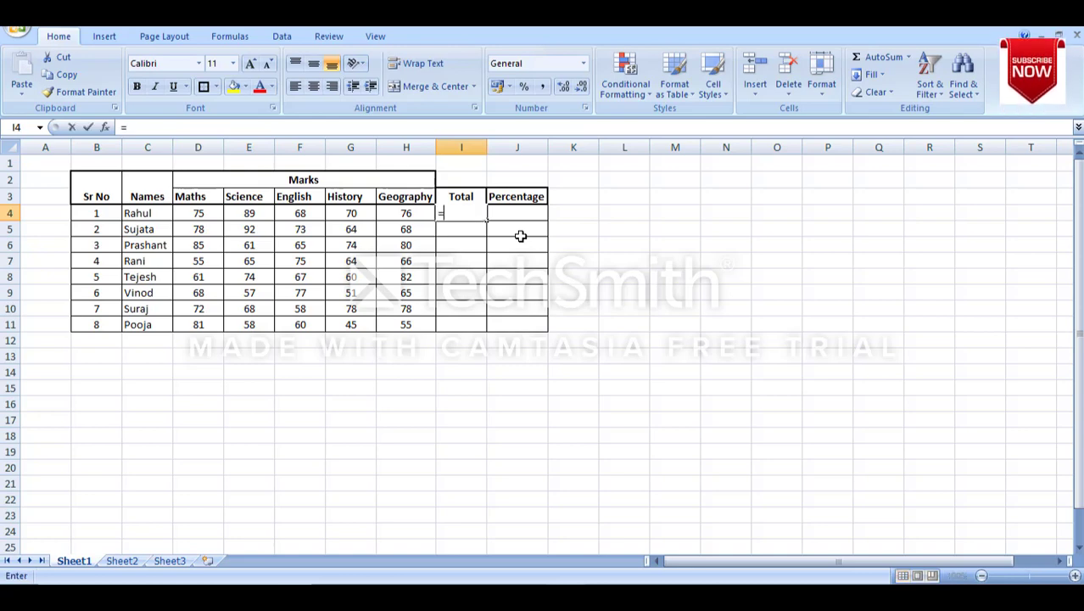
{"action": "type", "text": "s"}
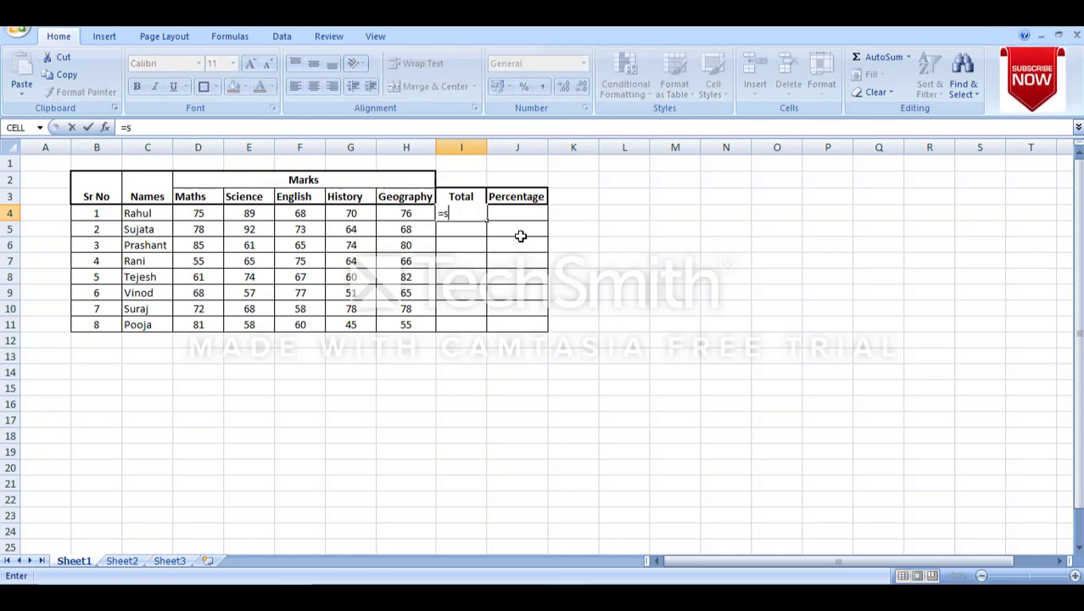
{"action": "type", "text": "um"}
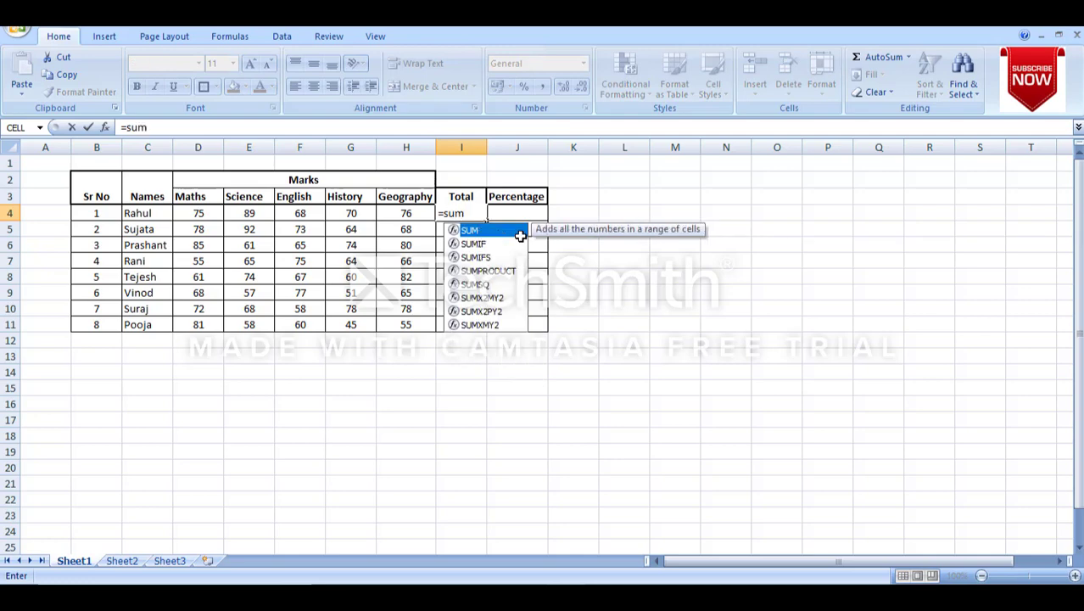
{"action": "type", "text": "("}
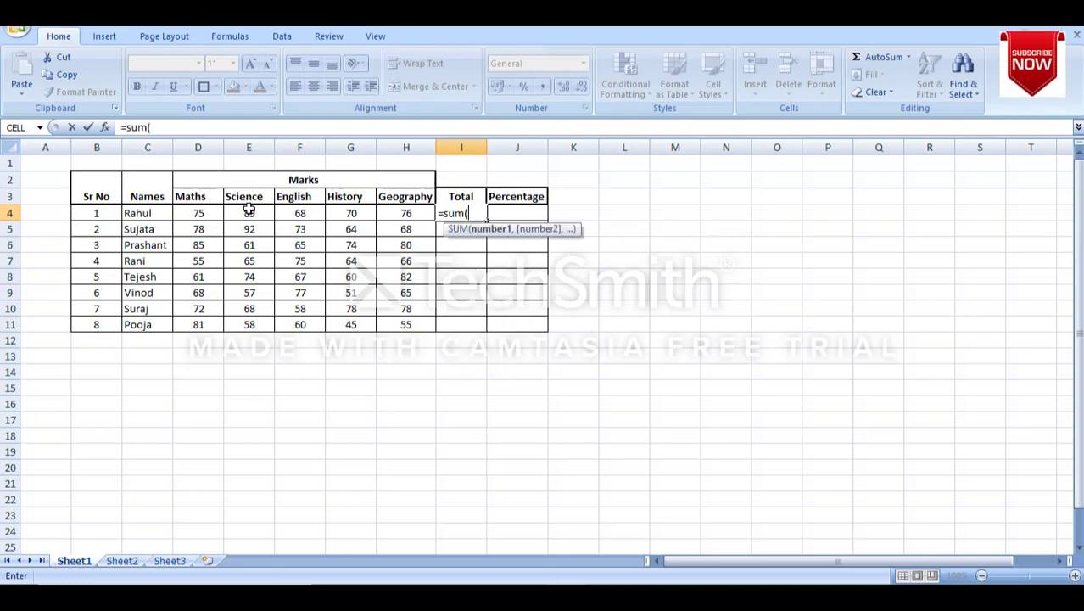
{"action": "left_click", "coordinate": [207, 213]}
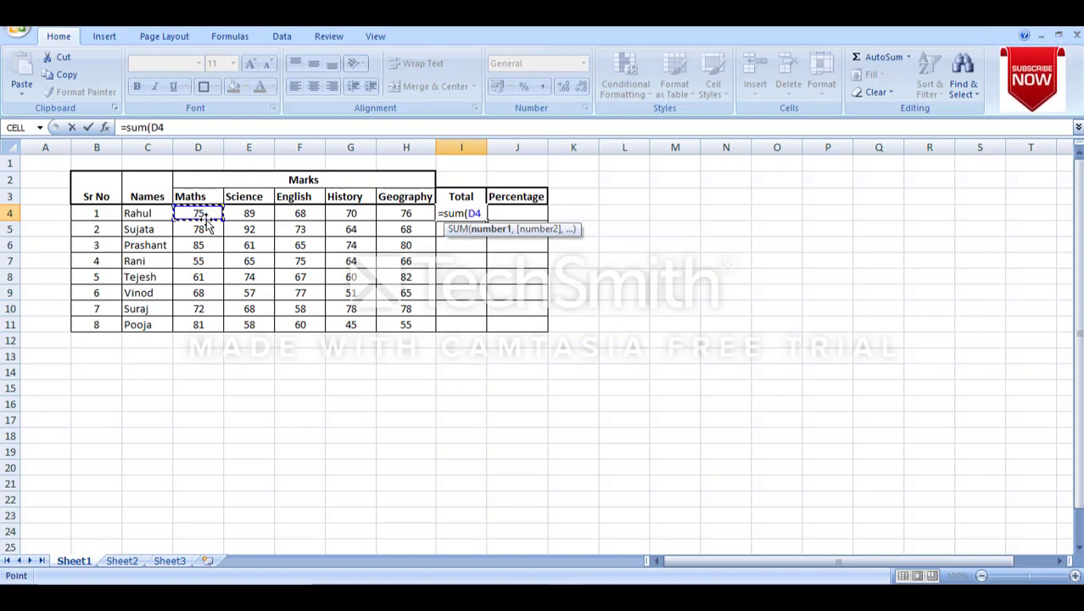
{"action": "left_click_drag", "start_coordinate": [222, 219], "coordinate": [415, 214]}
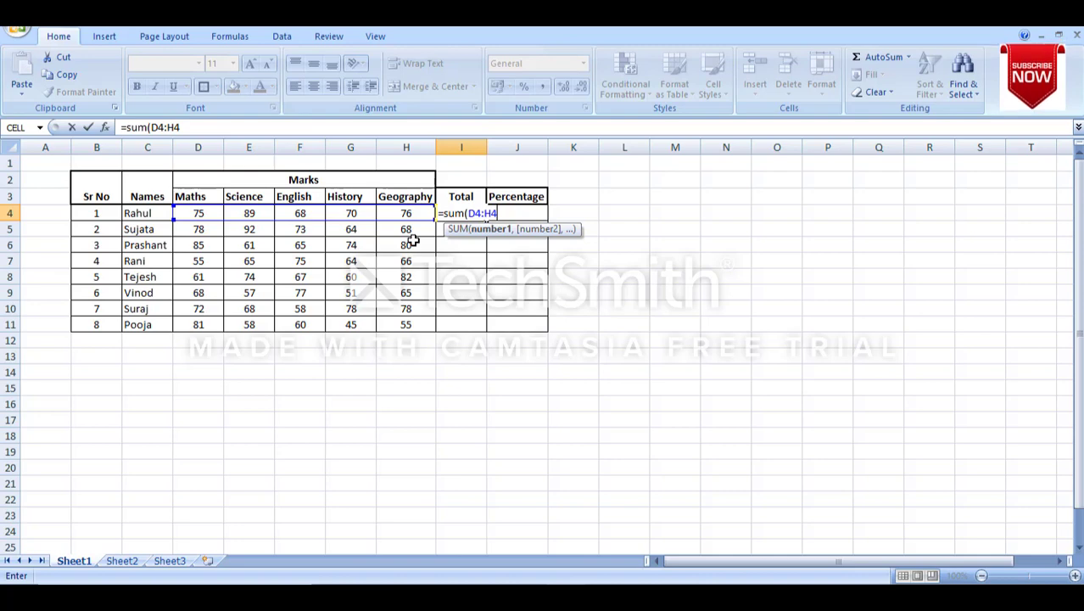
{"action": "key", "text": "Return"}
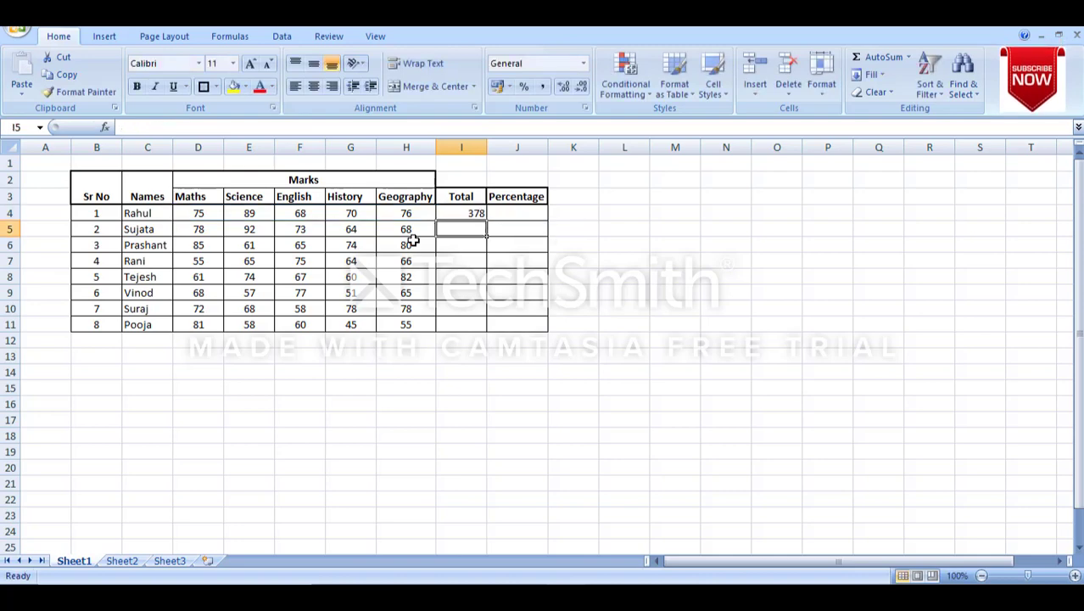
Check the formula in I4 against the status bar sum of D4:H4, and review the remaining marks in D5:H11.
{"action": "left_click", "coordinate": [469, 213]}
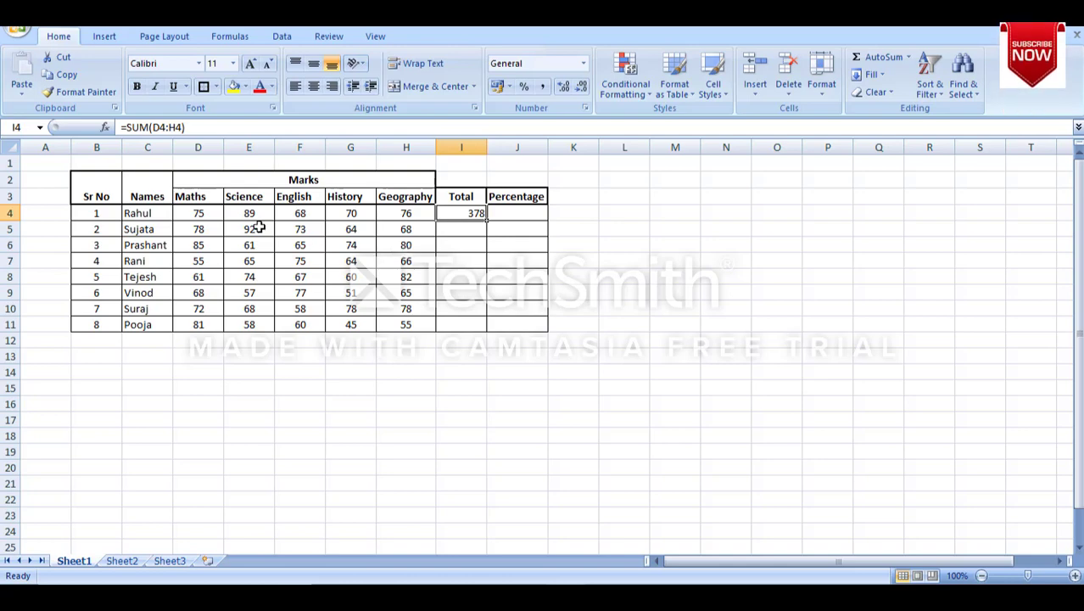
{"action": "left_click_drag", "start_coordinate": [193, 213], "coordinate": [406, 213]}
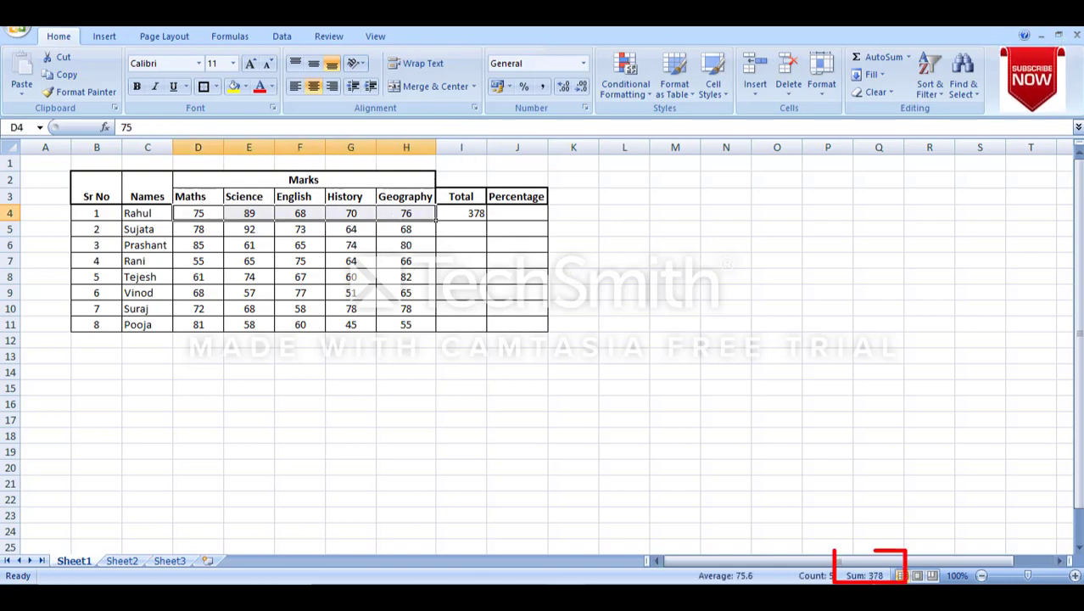
{"action": "left_click", "coordinate": [469, 214]}
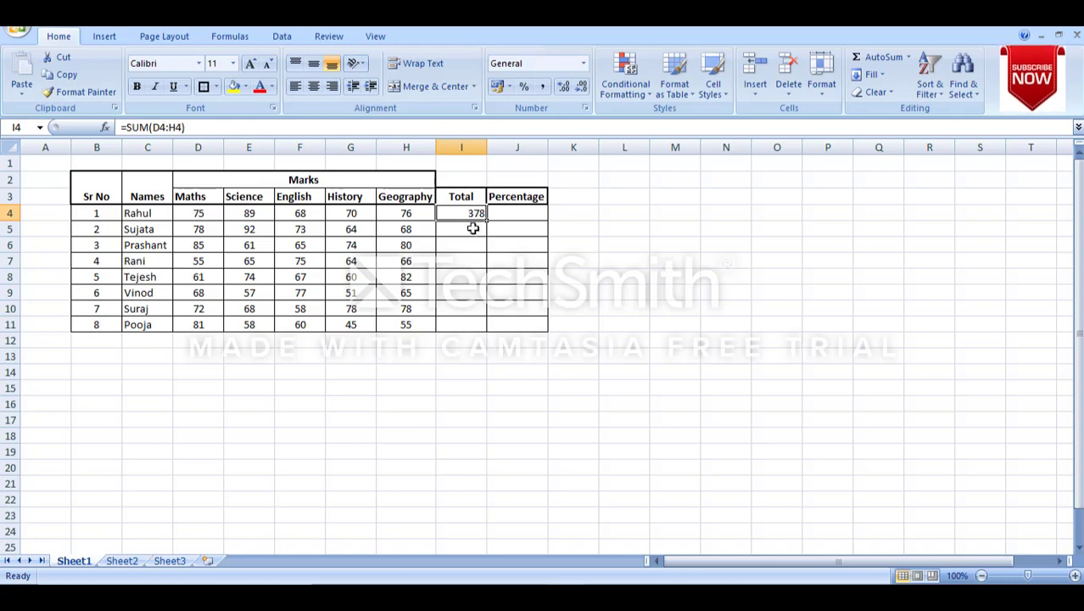
{"action": "left_click", "coordinate": [477, 258]}
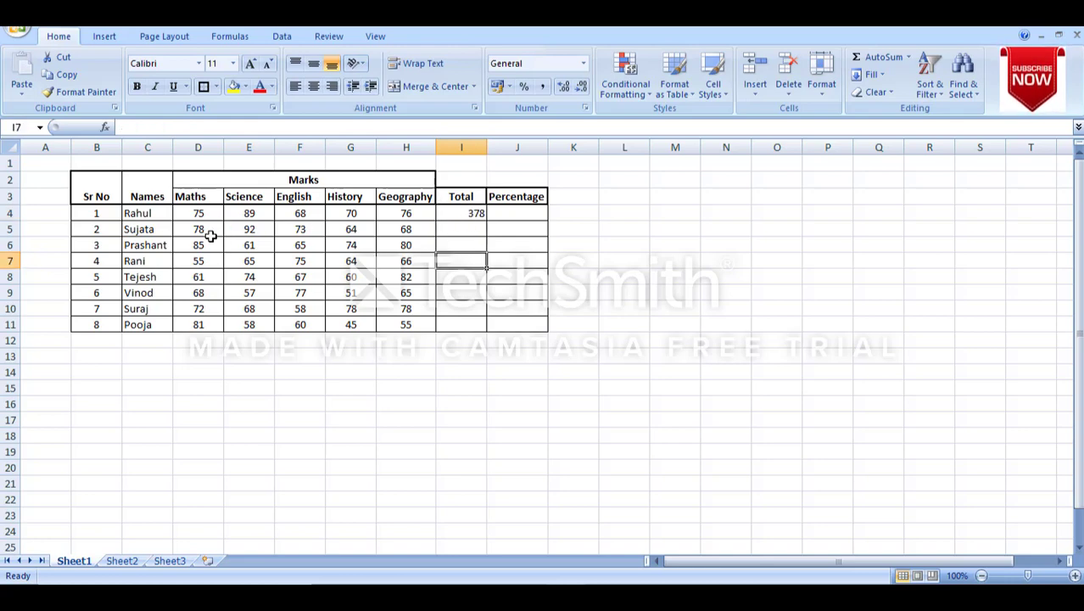
{"action": "left_click_drag", "start_coordinate": [207, 233], "coordinate": [406, 320]}
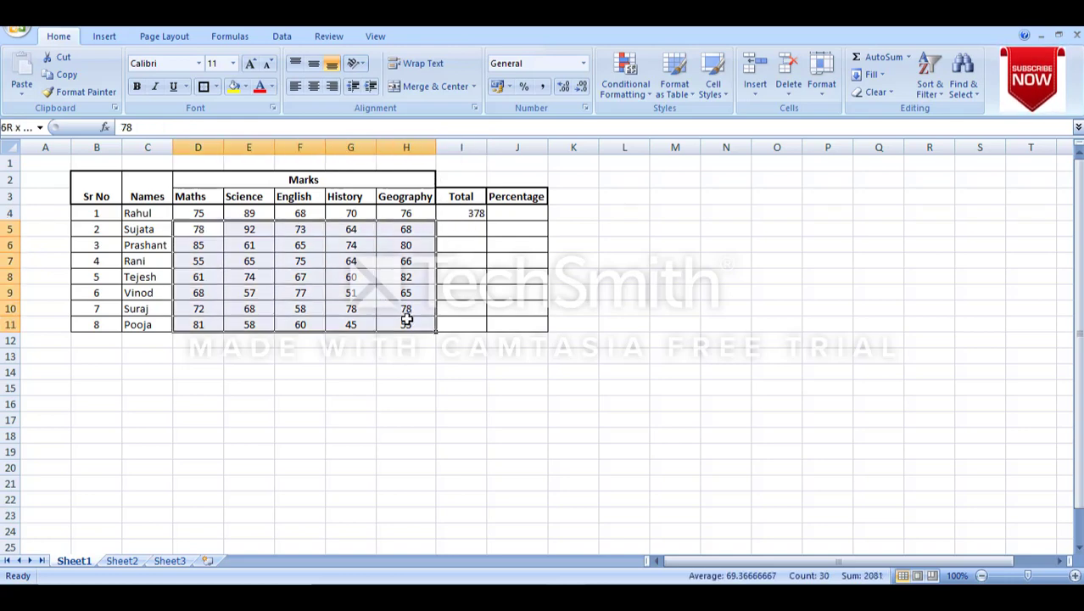
{"action": "left_click", "coordinate": [197, 229]}
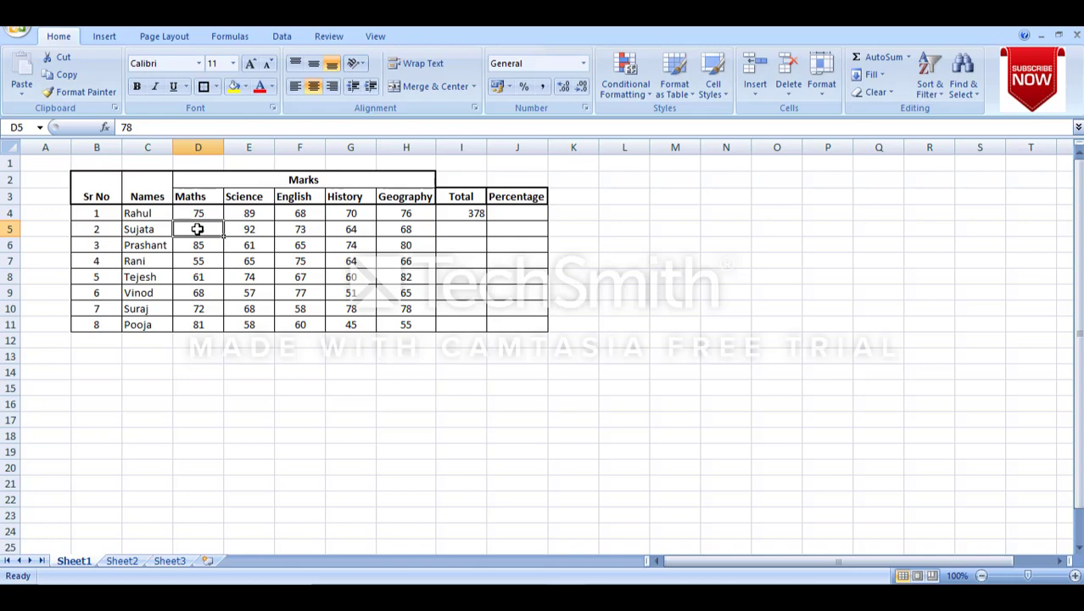
{"action": "left_click", "coordinate": [469, 230]}
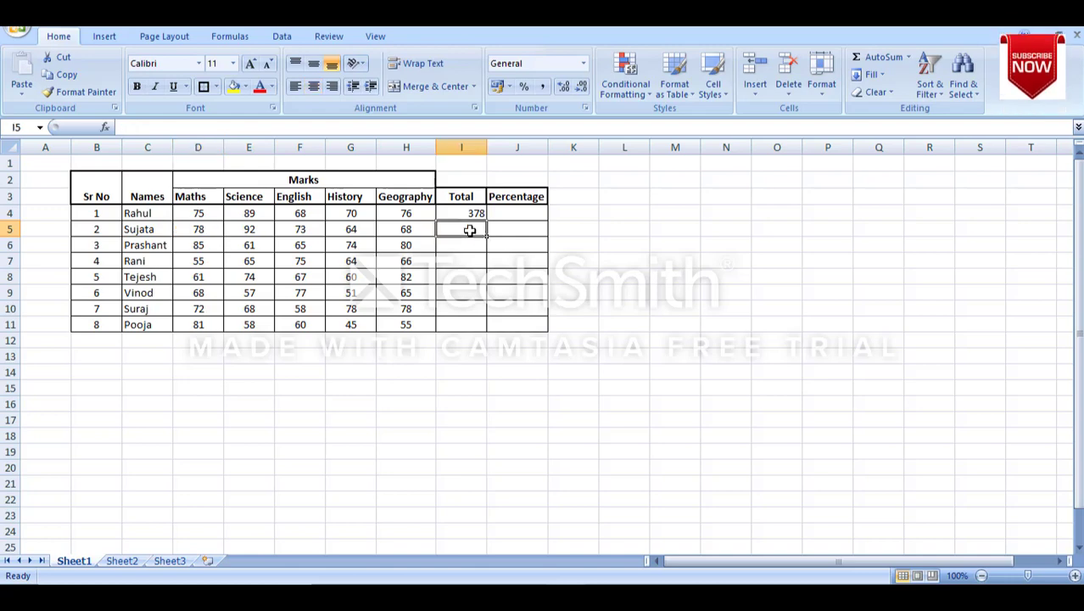
{"action": "type", "text": "="}
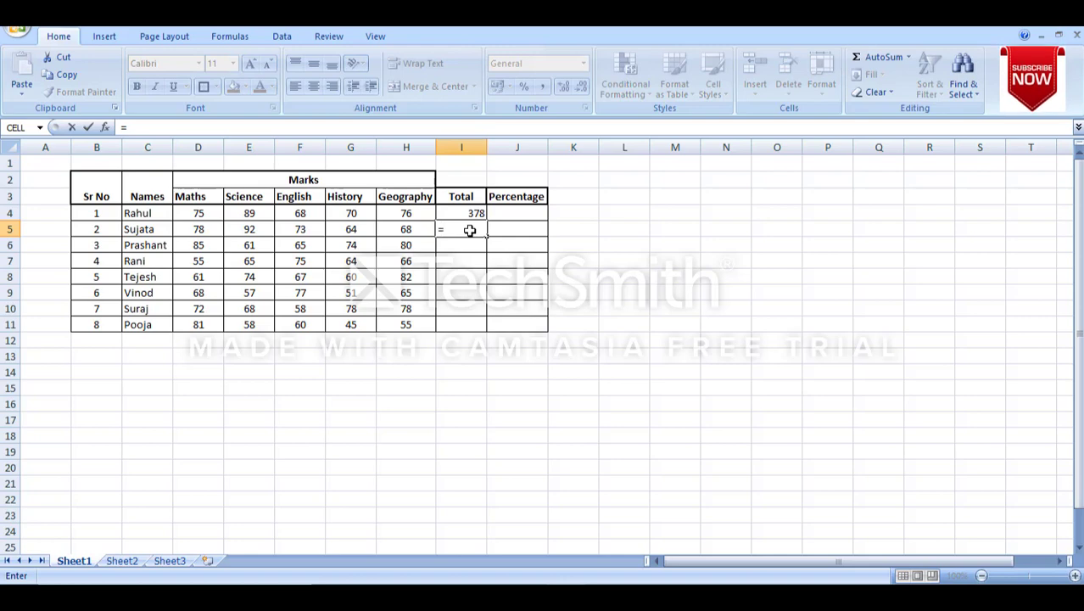
{"action": "key", "text": "BackSpace"}
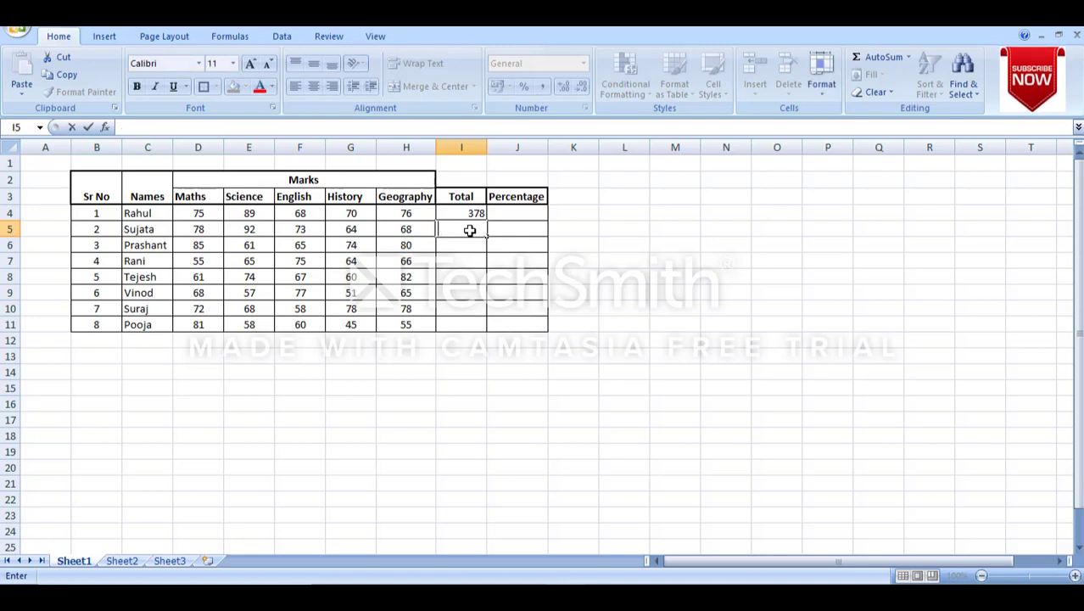
{"action": "left_click", "coordinate": [573, 298]}
Fill the total formula from I4 down to I11 and center the totals horizontally.
{"action": "left_click", "coordinate": [472, 214]}
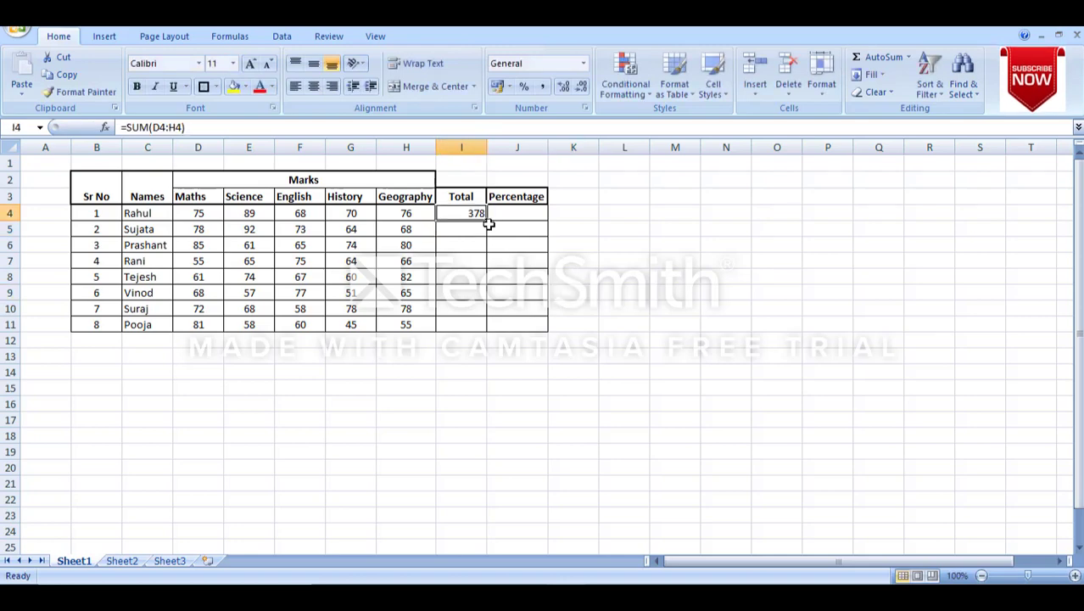
{"action": "left_click_drag", "start_coordinate": [487, 221], "coordinate": [488, 329]}
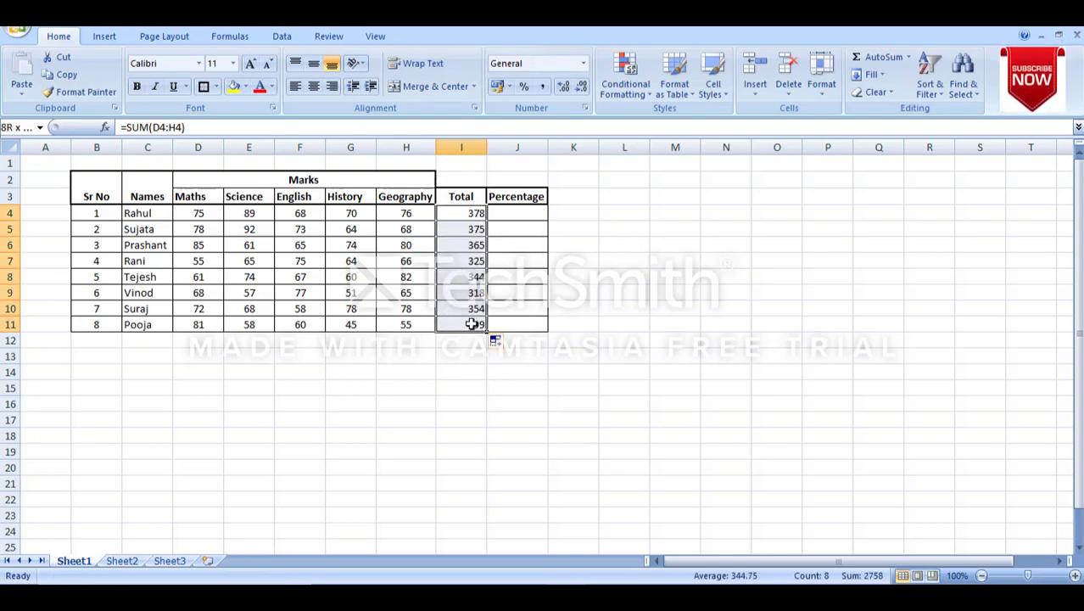
{"action": "left_click", "coordinate": [313, 86]}
{"action": "left_click", "coordinate": [676, 291]}
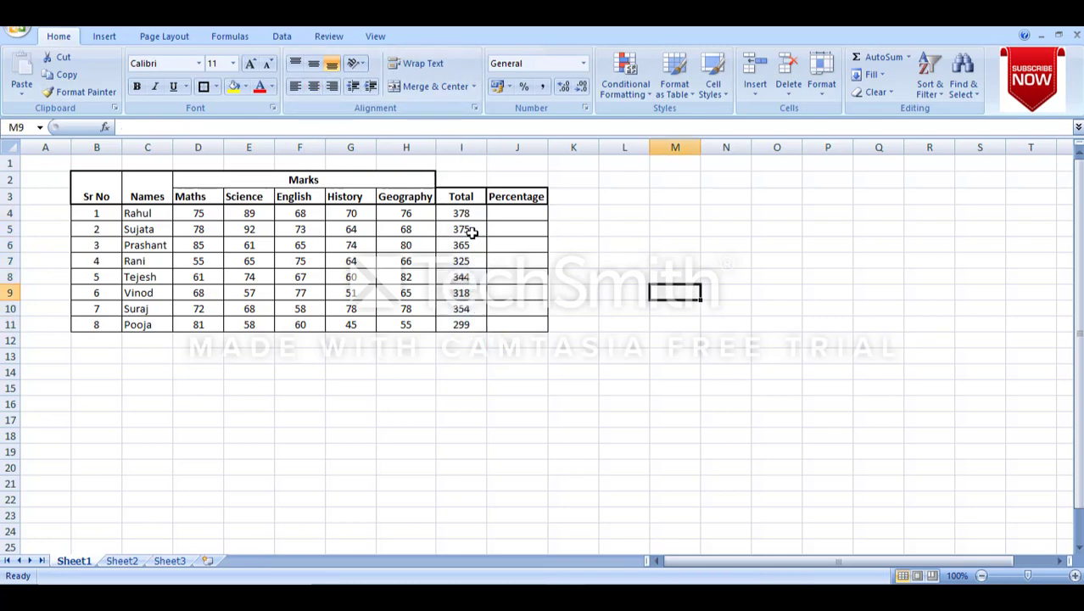
Inspect the copied formula in I5 and the range it refers to, leaving the cell as it is.
{"action": "left_click", "coordinate": [472, 230]}
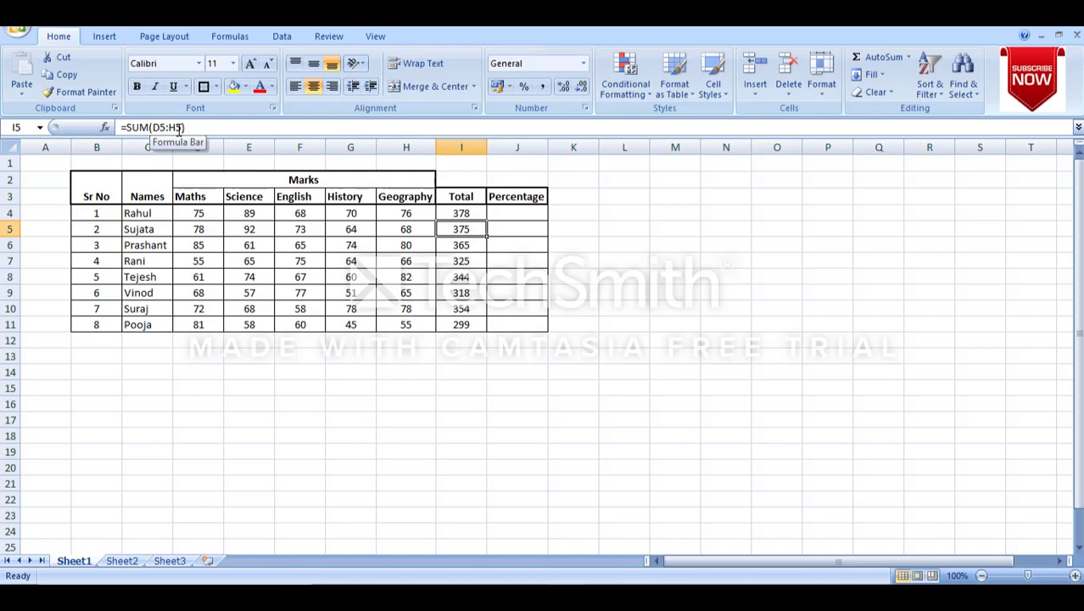
{"action": "double_click", "coordinate": [473, 231]}
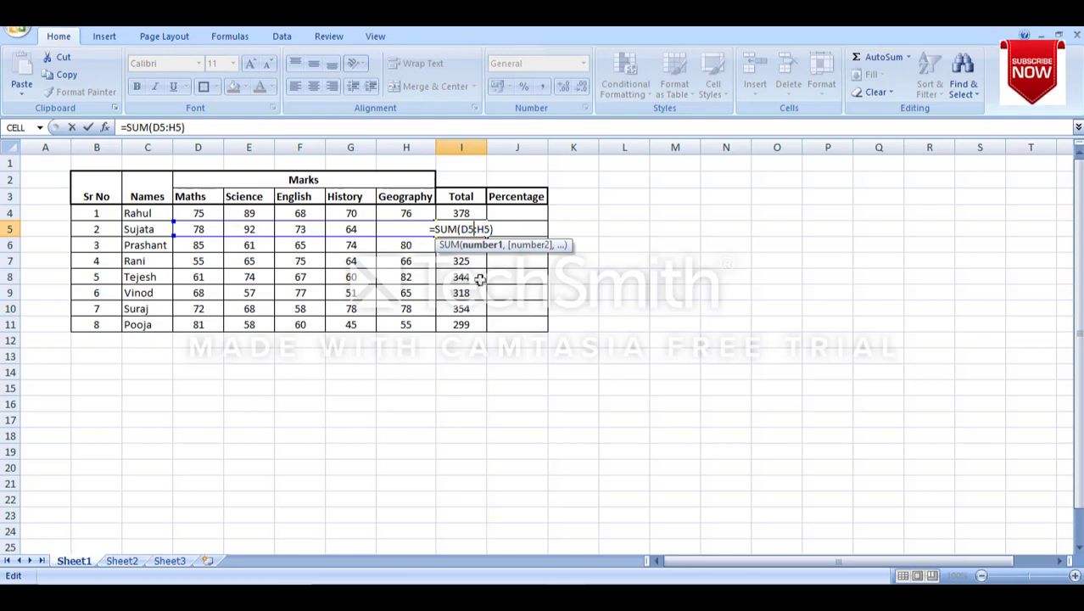
{"action": "key", "text": "Return"}
{"action": "left_click", "coordinate": [544, 387]}
{"action": "left_click", "coordinate": [601, 360]}
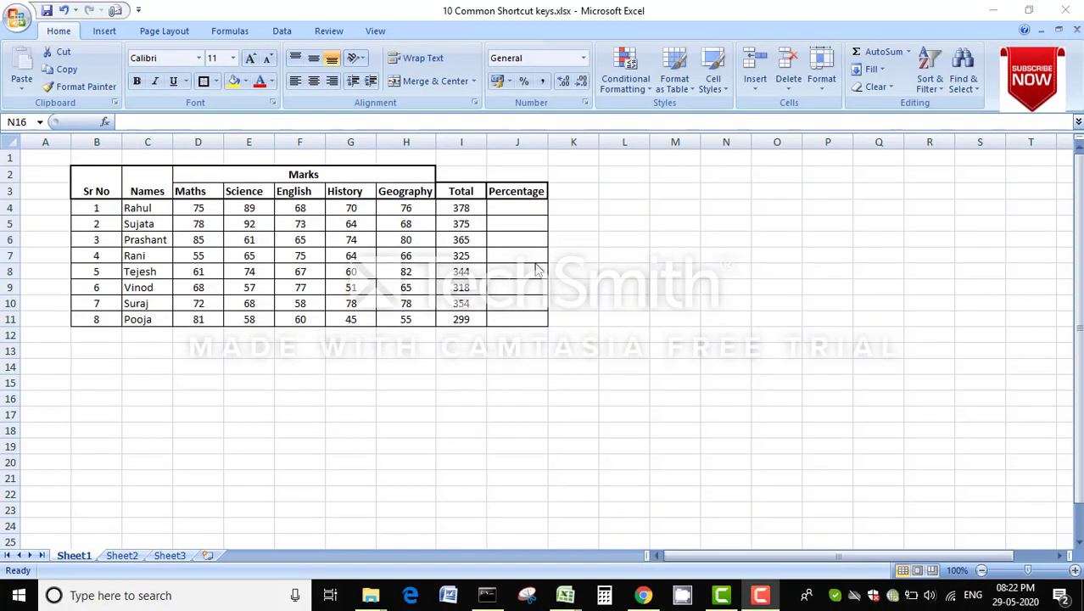
Enter the formula =I4/500 in cell J4 to compute the first student's percentage.
{"action": "left_click", "coordinate": [495, 208]}
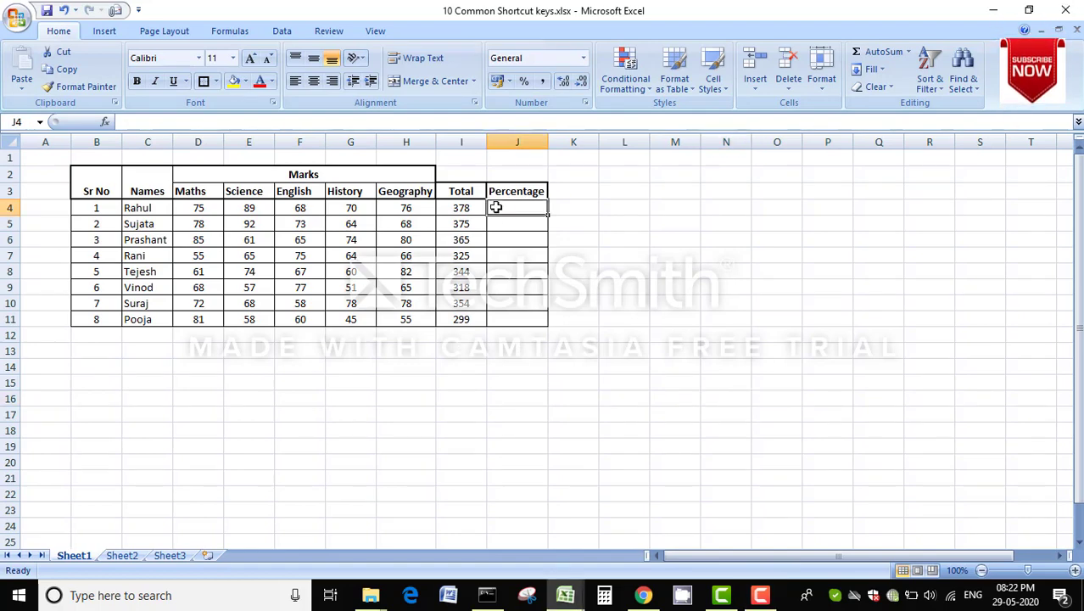
{"action": "type", "text": "="}
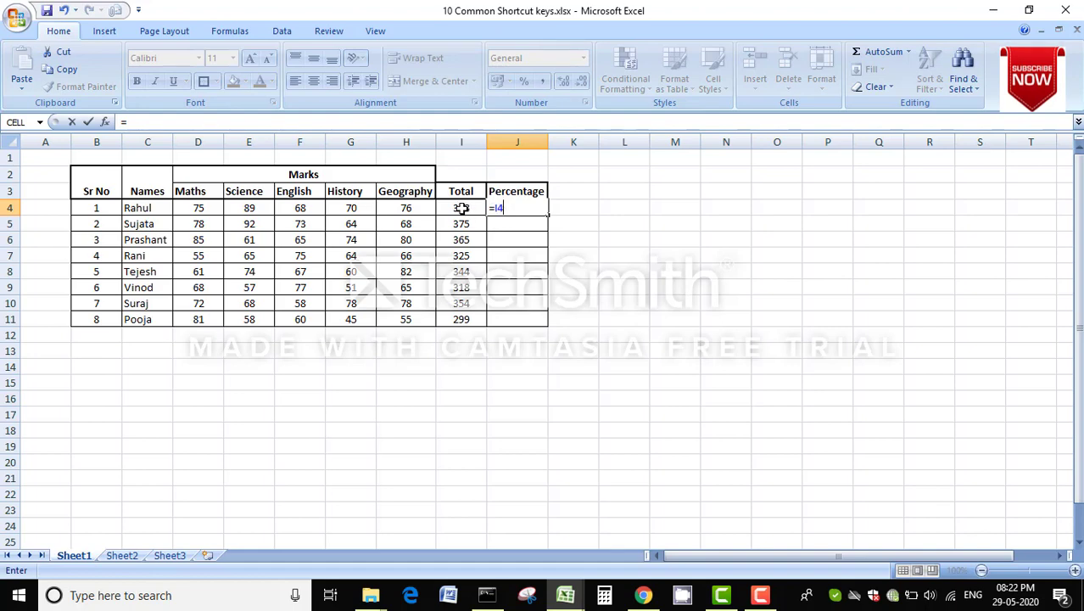
{"action": "left_click", "coordinate": [461, 208]}
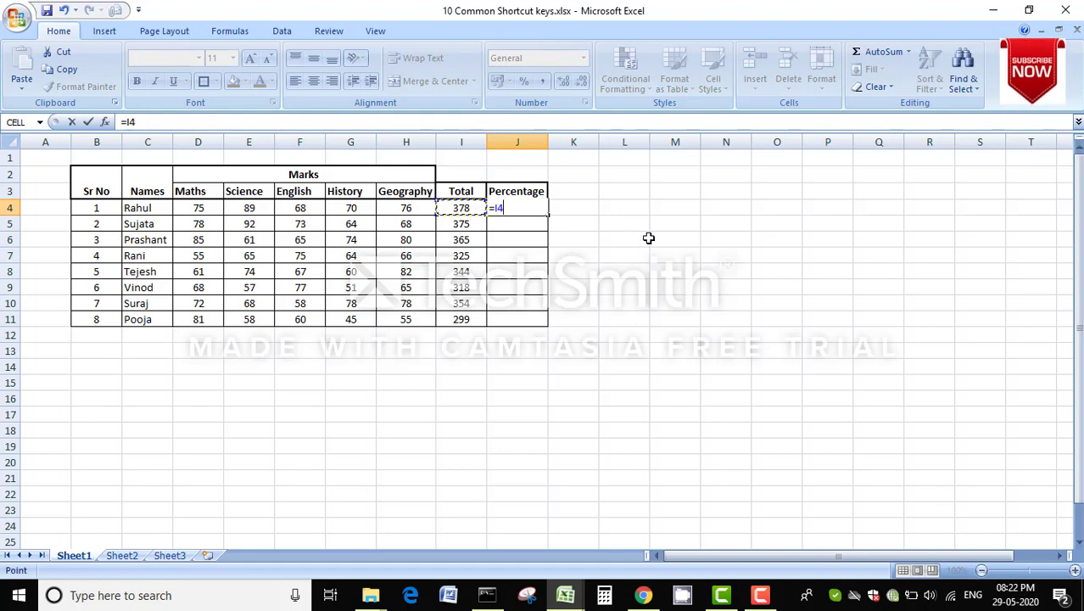
{"action": "type", "text": "/500"}
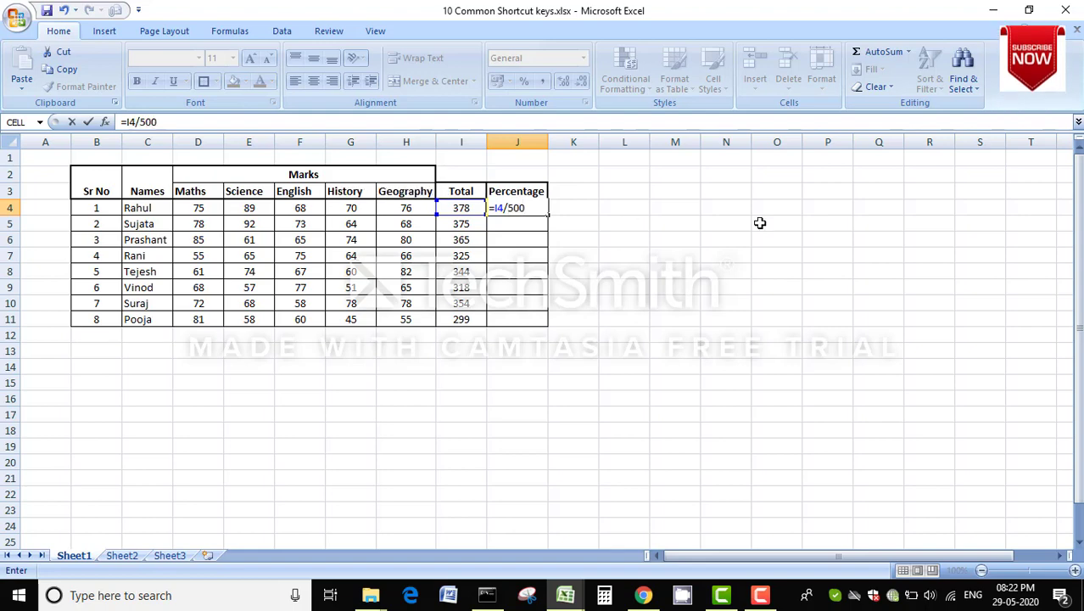
{"action": "key", "text": "Return"}
{"action": "left_click", "coordinate": [620, 283]}
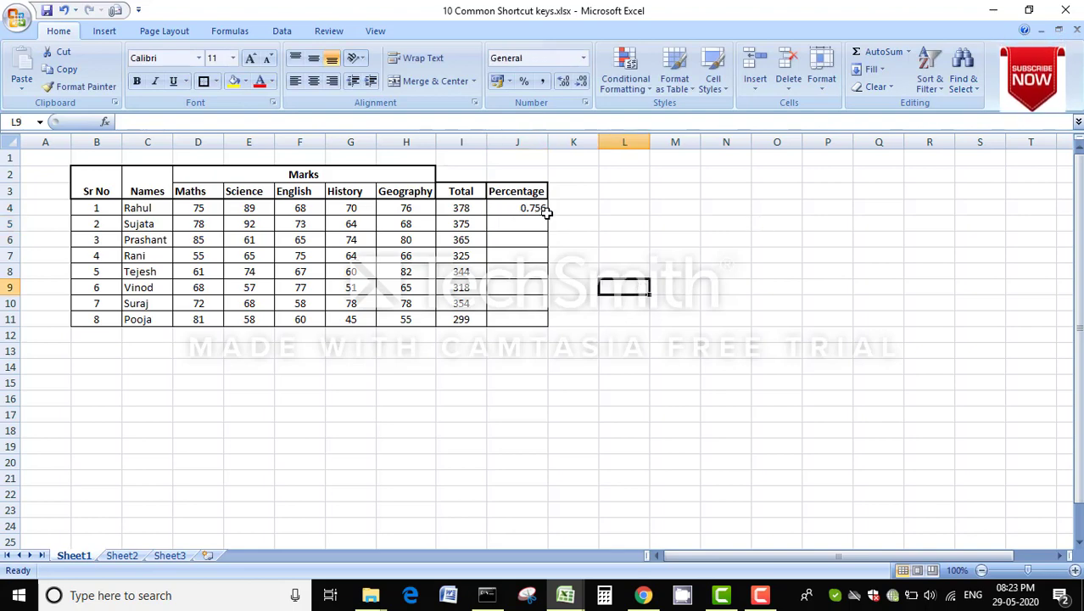
Format the first student's result in J4 as a percentage.
{"action": "left_click", "coordinate": [580, 219]}
{"action": "left_click", "coordinate": [530, 207]}
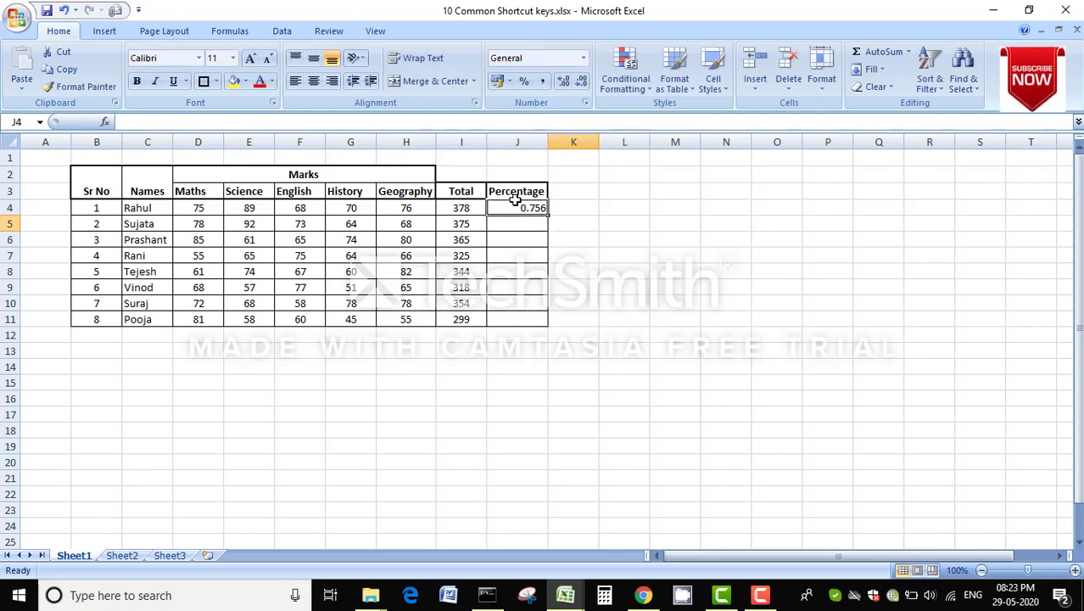
{"action": "left_click", "coordinate": [525, 85]}
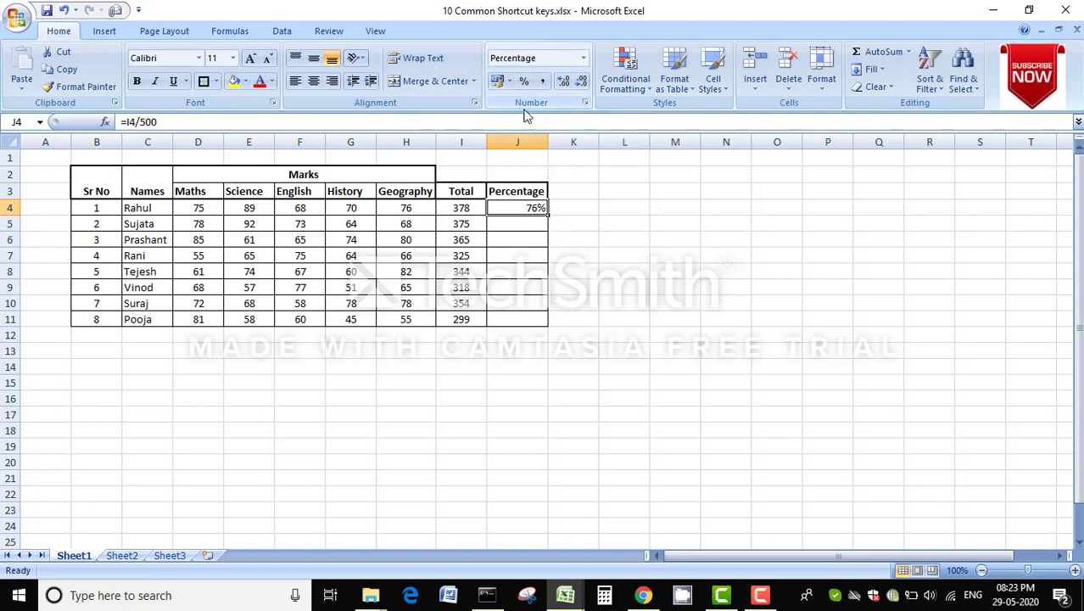
Center the first student's percentage in cell J4 horizontally.
{"action": "left_click", "coordinate": [532, 239]}
{"action": "left_click", "coordinate": [532, 208]}
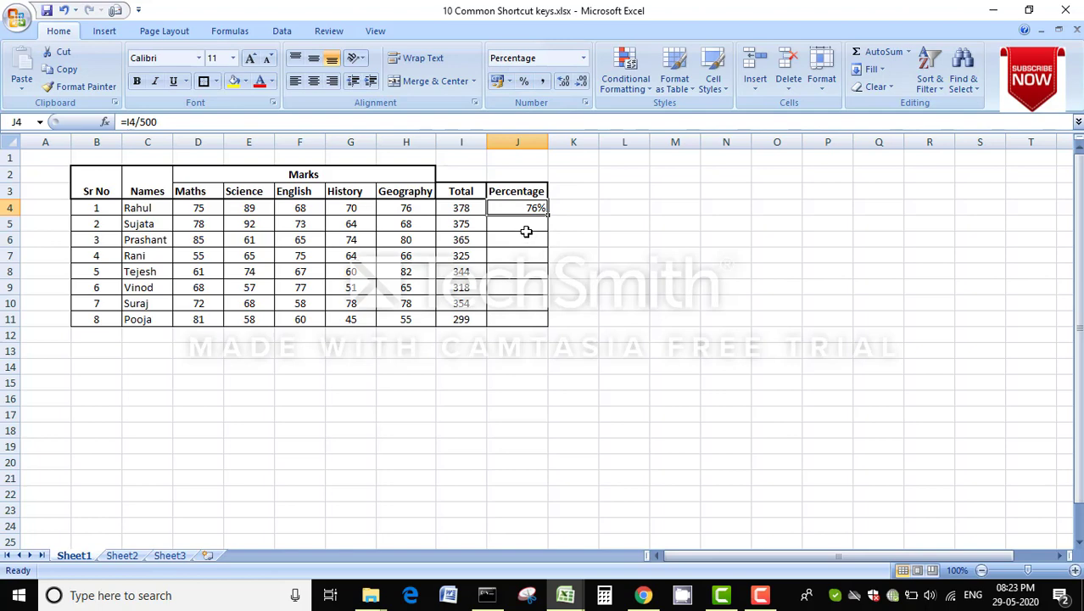
{"action": "left_click", "coordinate": [313, 80]}
{"action": "left_click", "coordinate": [692, 276]}
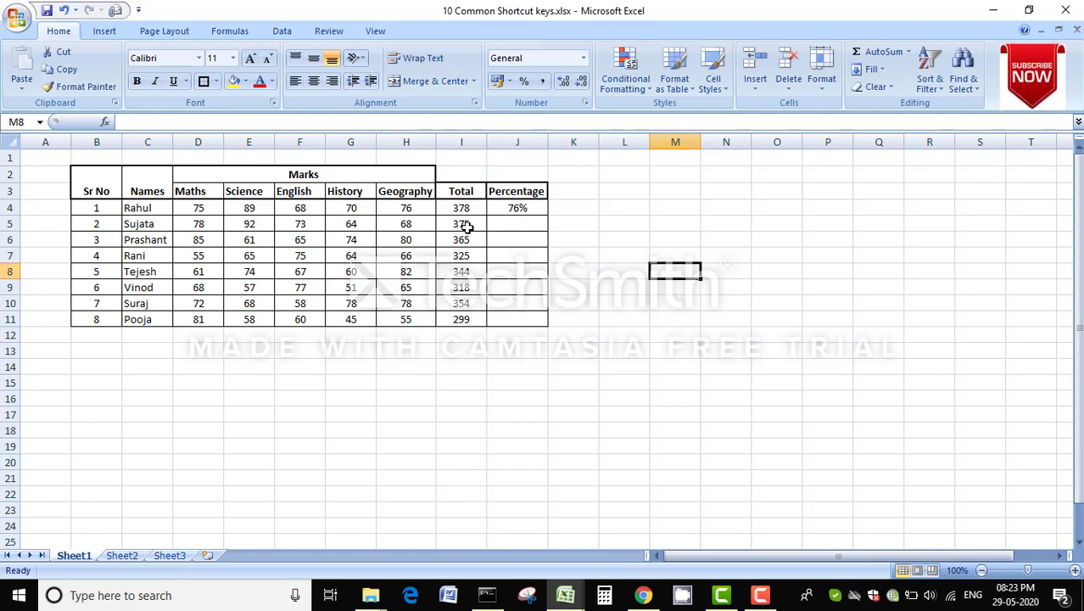
Fill the percentage formula from J4 down to J11 for the remaining students and deselect the range.
{"action": "left_click", "coordinate": [505, 225]}
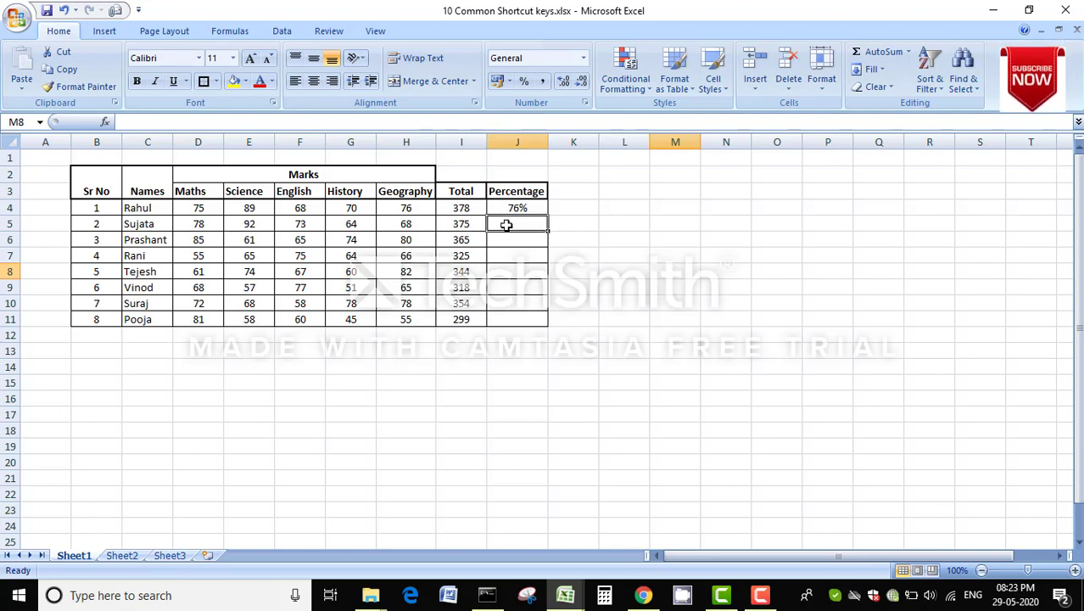
{"action": "left_click", "coordinate": [541, 212]}
{"action": "left_click_drag", "start_coordinate": [547, 217], "coordinate": [548, 324]}
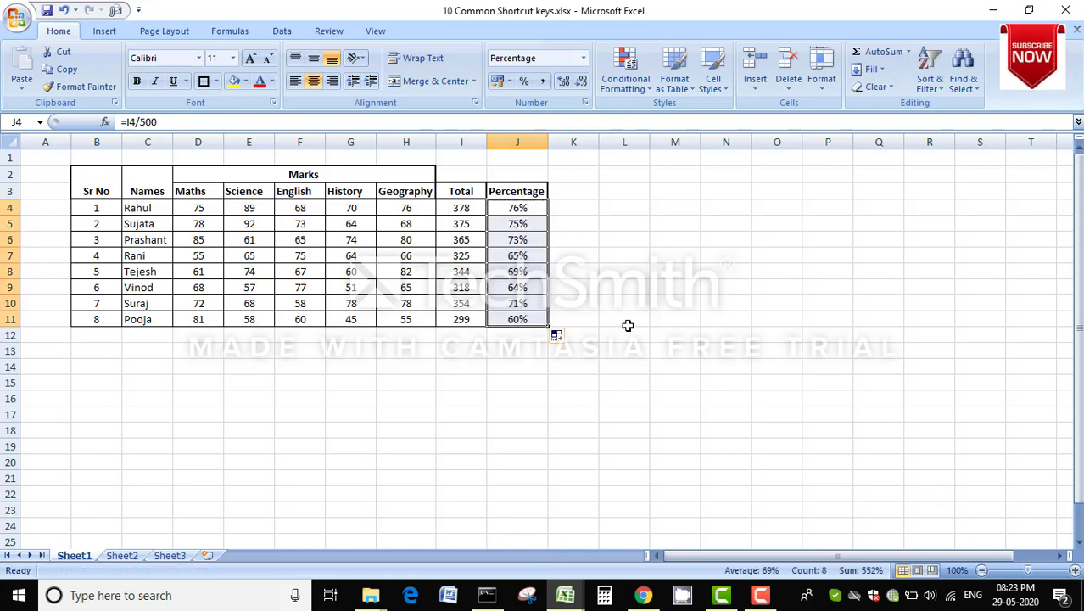
{"action": "left_click", "coordinate": [625, 322]}
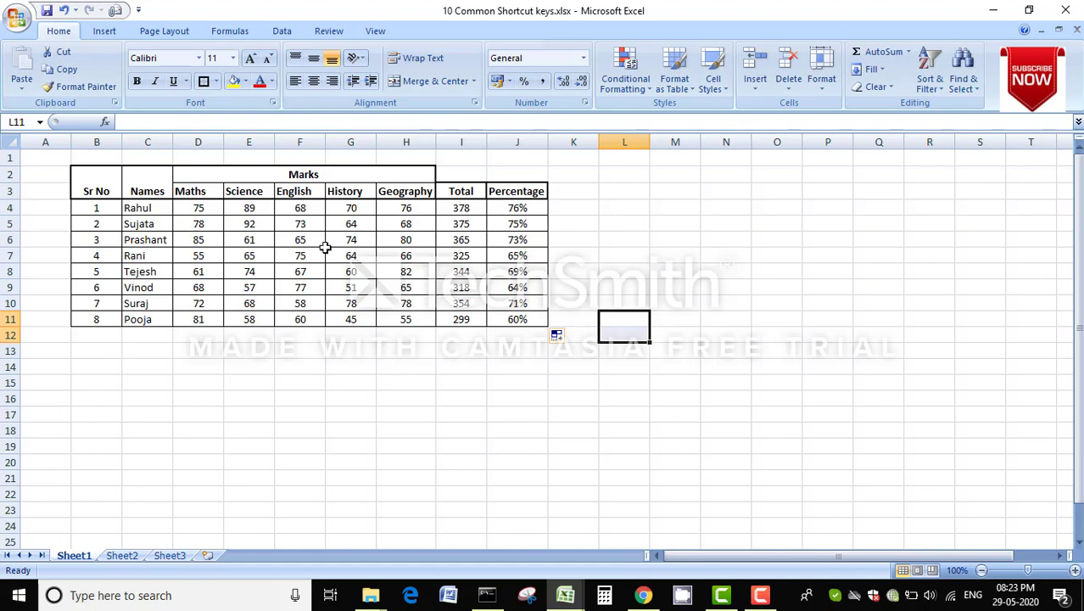
{"action": "left_click", "coordinate": [629, 265]}
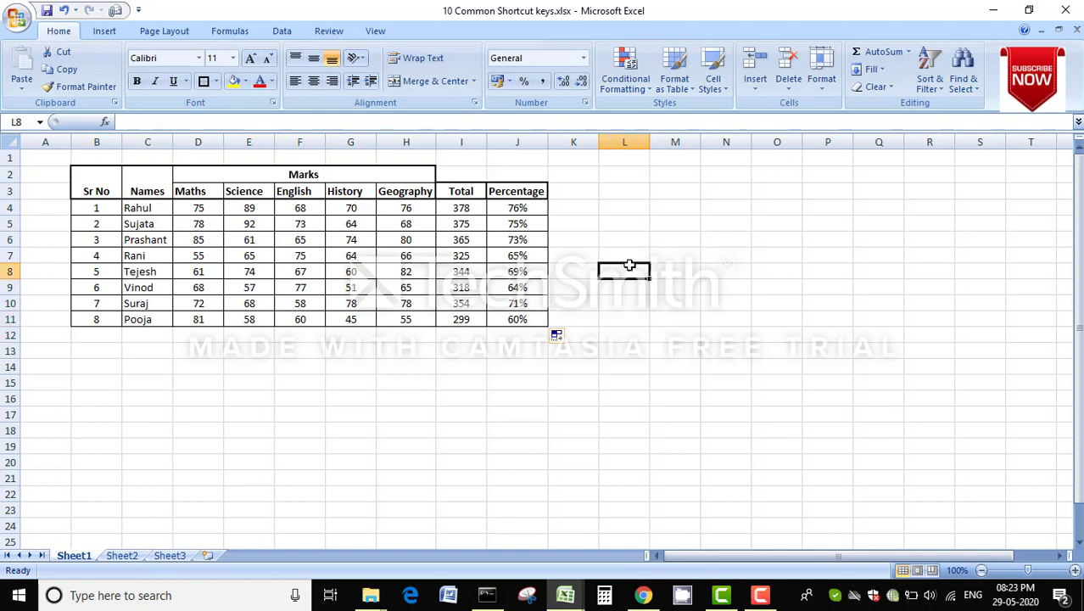
{"action": "left_click", "coordinate": [421, 374]}
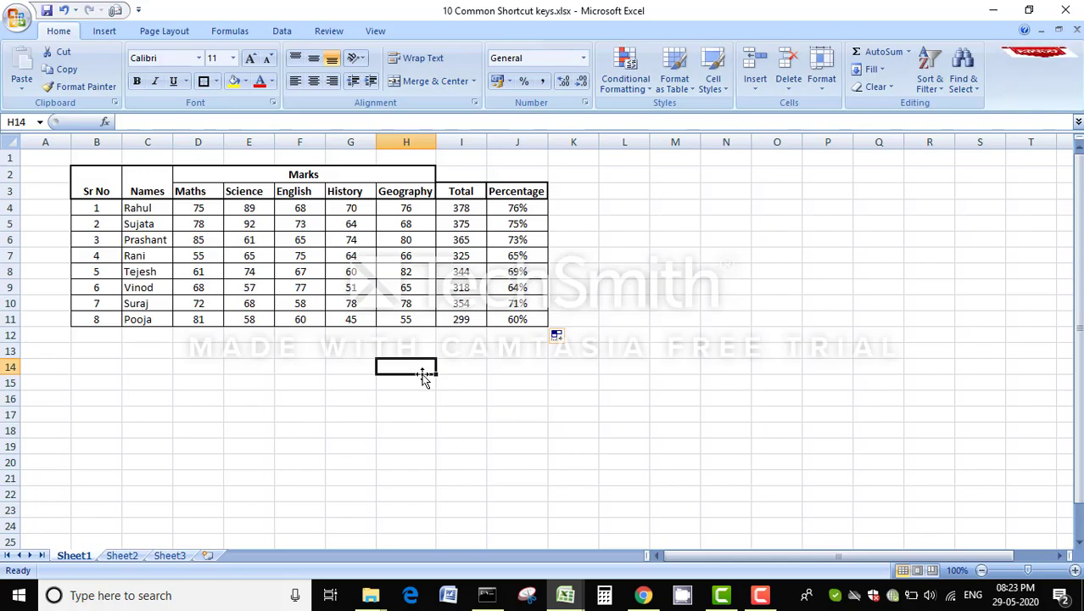